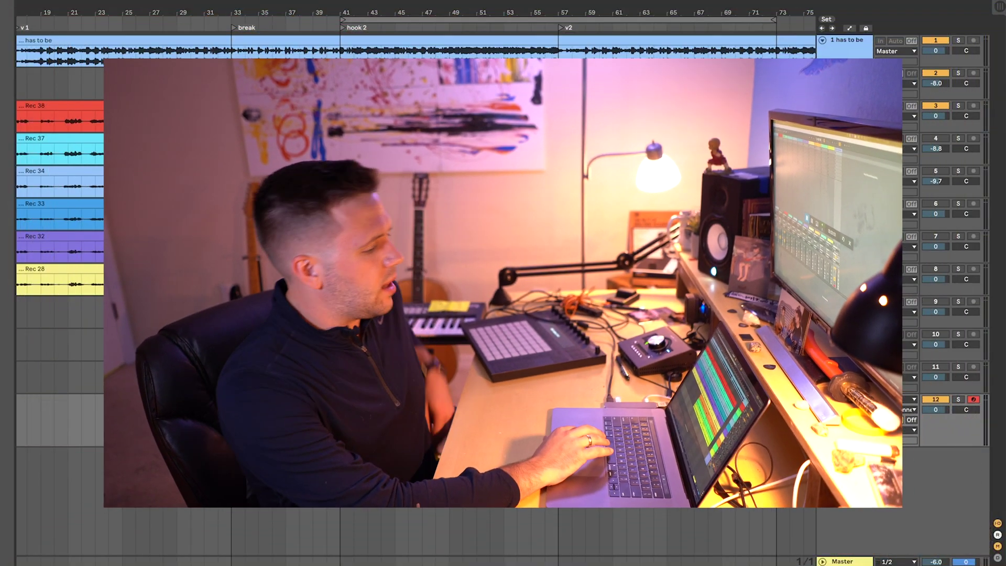
Zoom out the arrangement so hook 1 through v2 and every vocal take clip fit on screen.
key(minus)
key(minus)
key(minus)
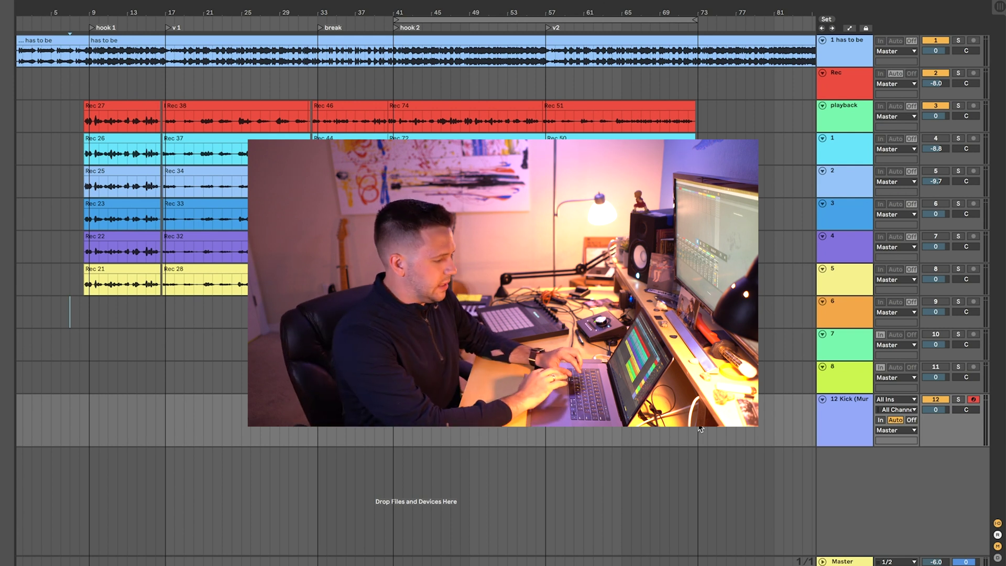
scroll(414, 236, left, 1)
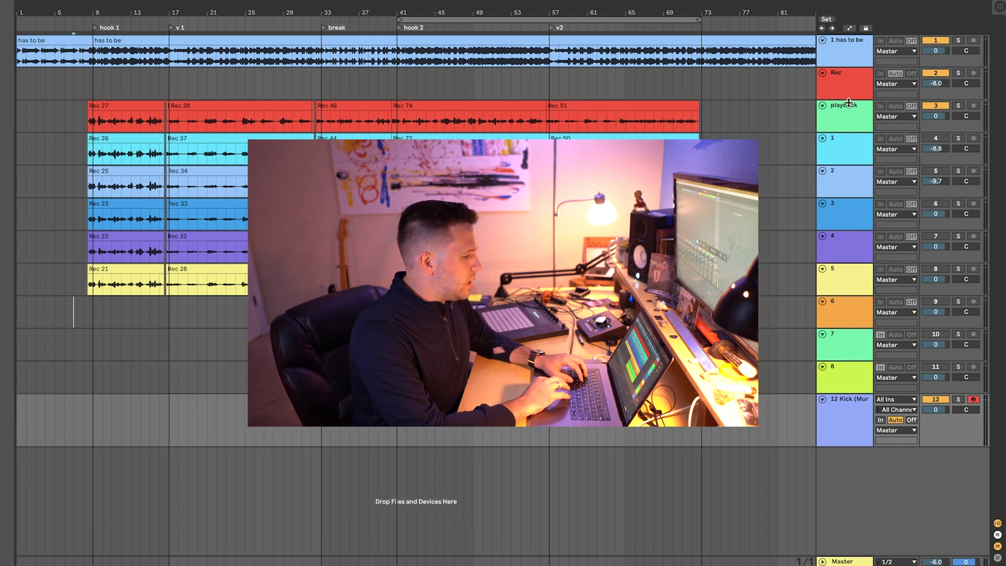
Select the Rec track and display its Gate, CLA-2A, DeEsser and Utility device chain.
click(852, 86)
key(shift+Tab)
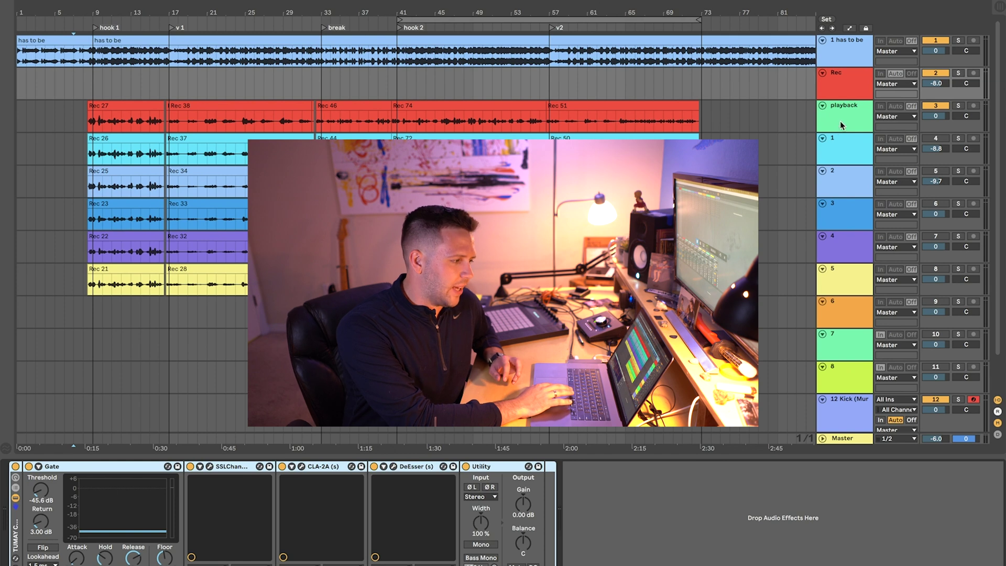
scroll(846, 155, down, 2)
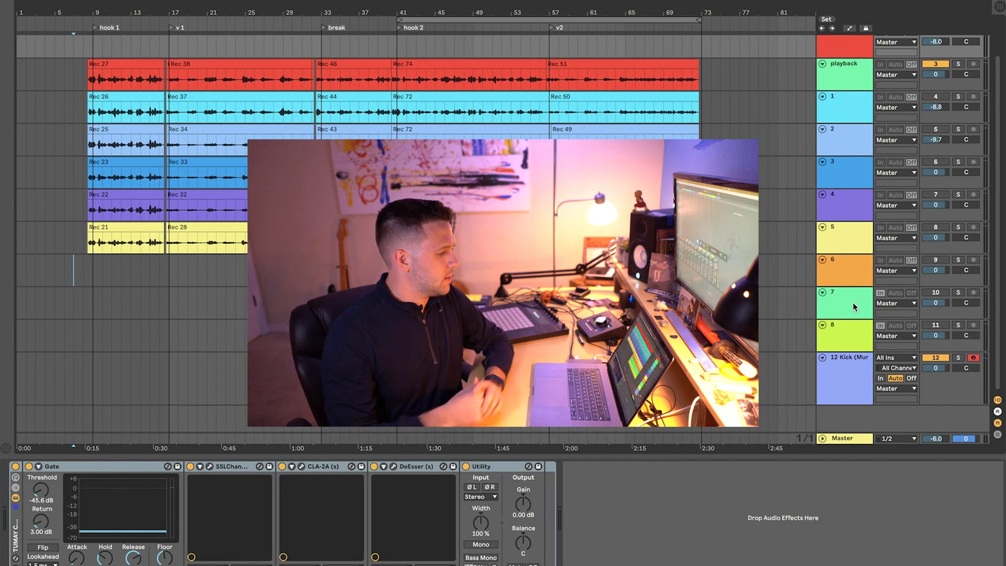
key(ctrl+z)
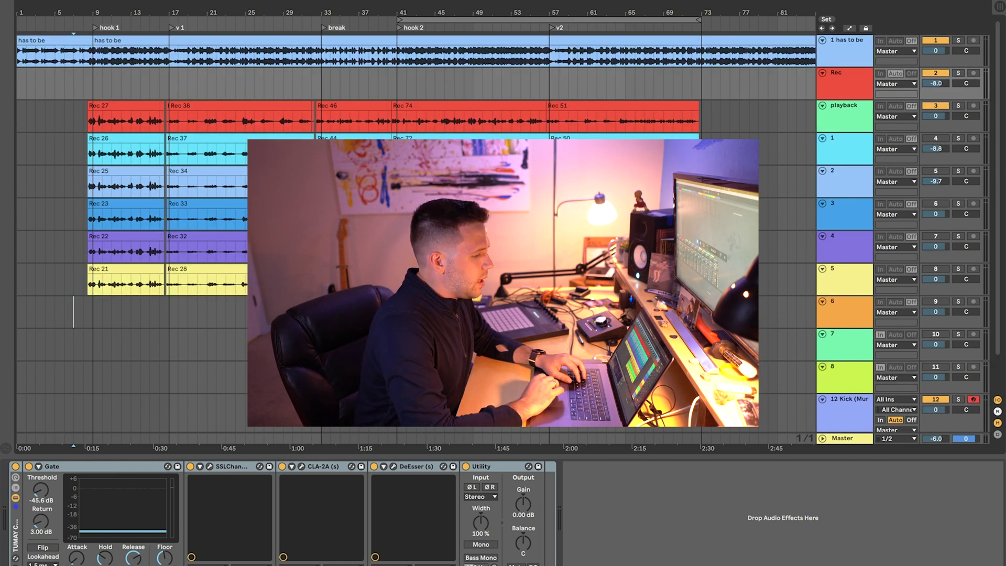
scroll(414, 236, down, 2)
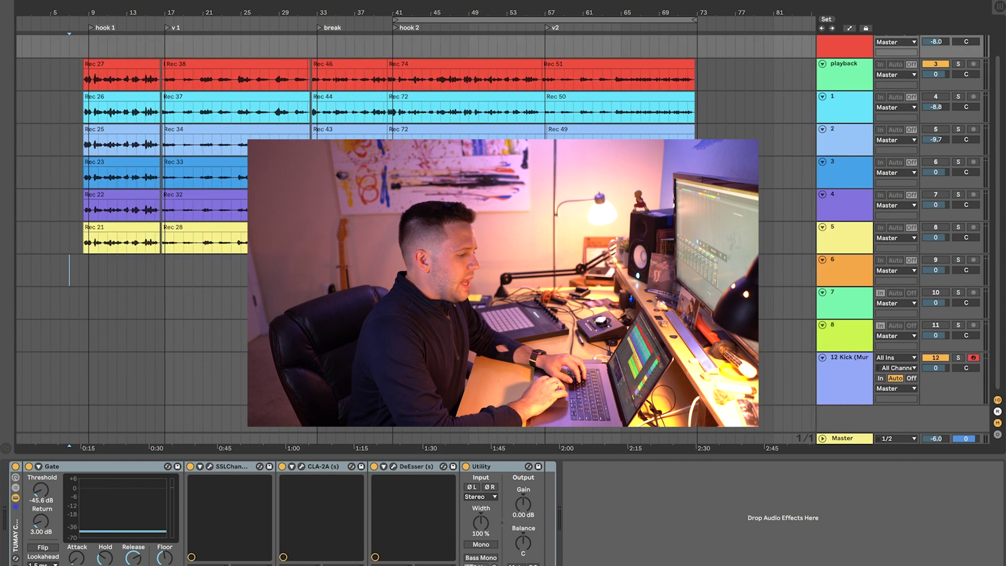
click(858, 421)
Insert a new return track below the tracks and unfold A Return.
right_click(858, 421)
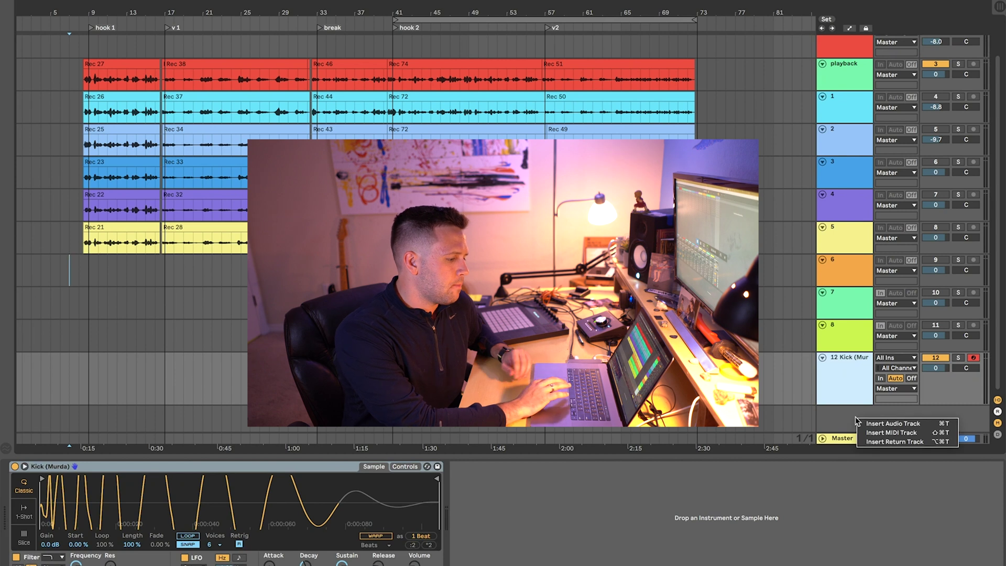
click(881, 444)
click(823, 426)
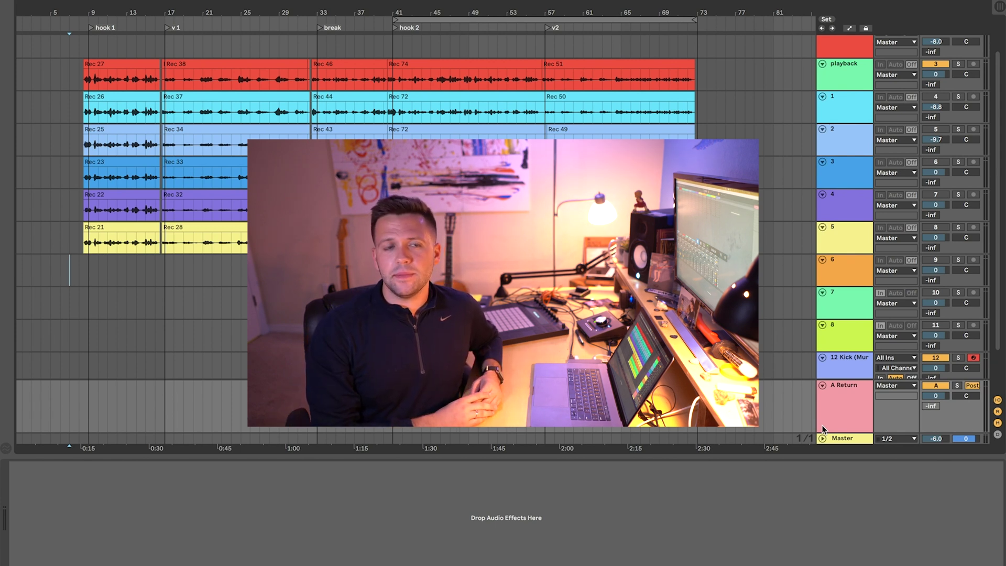
Delete the existing A Return track and insert a fresh return track above Master.
scroll(806, 233, down, 2)
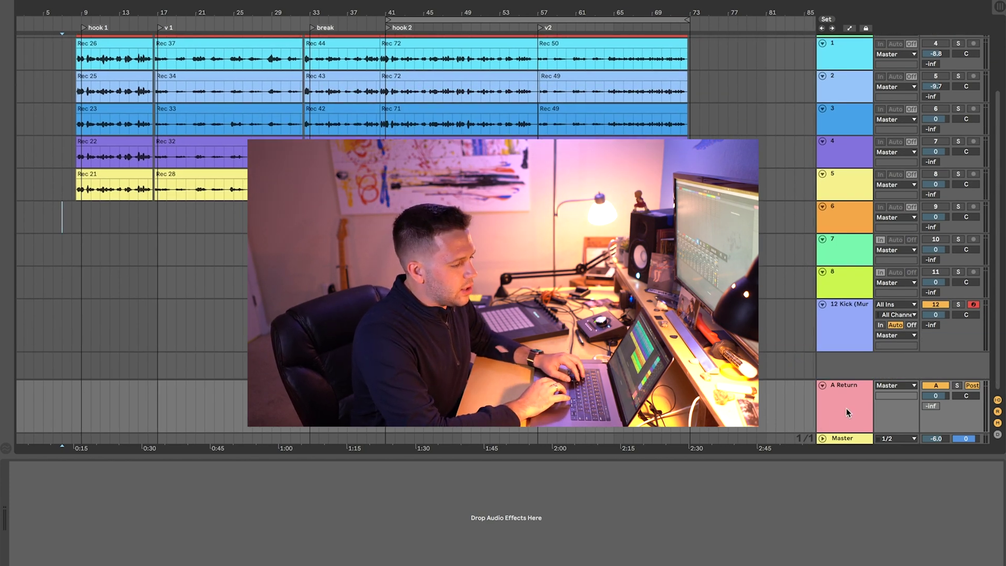
scroll(835, 388, up, 2)
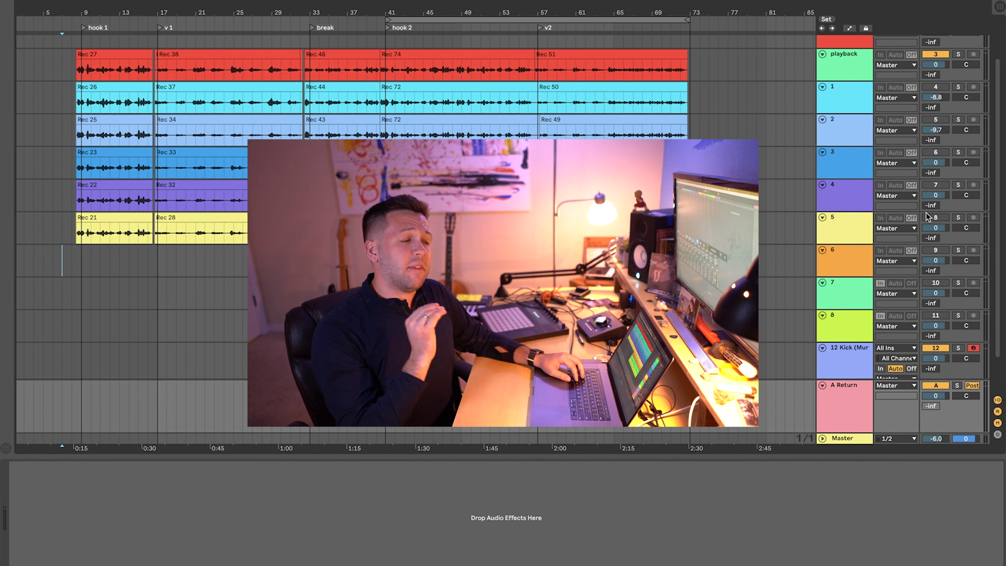
scroll(853, 404, down, 2)
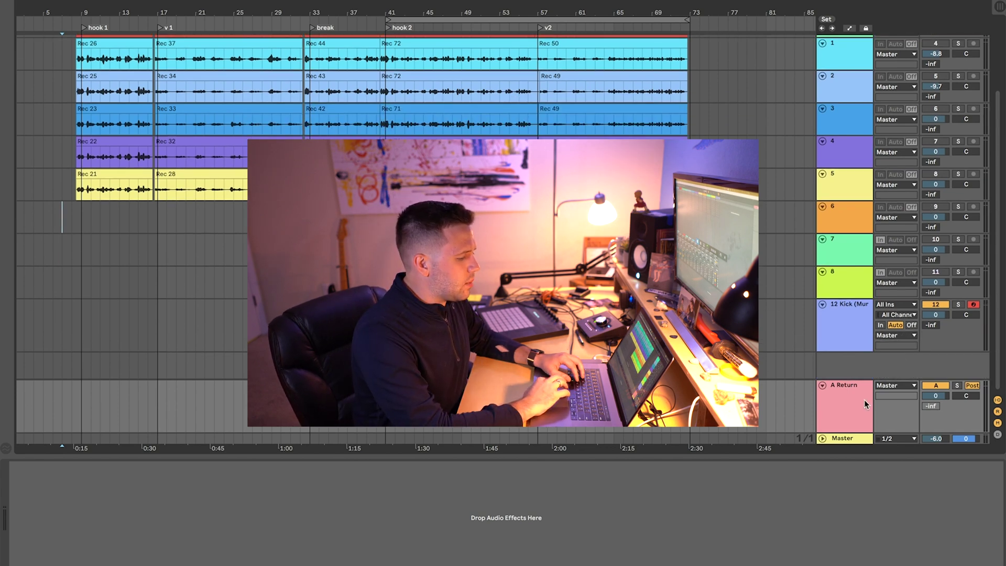
key(Delete)
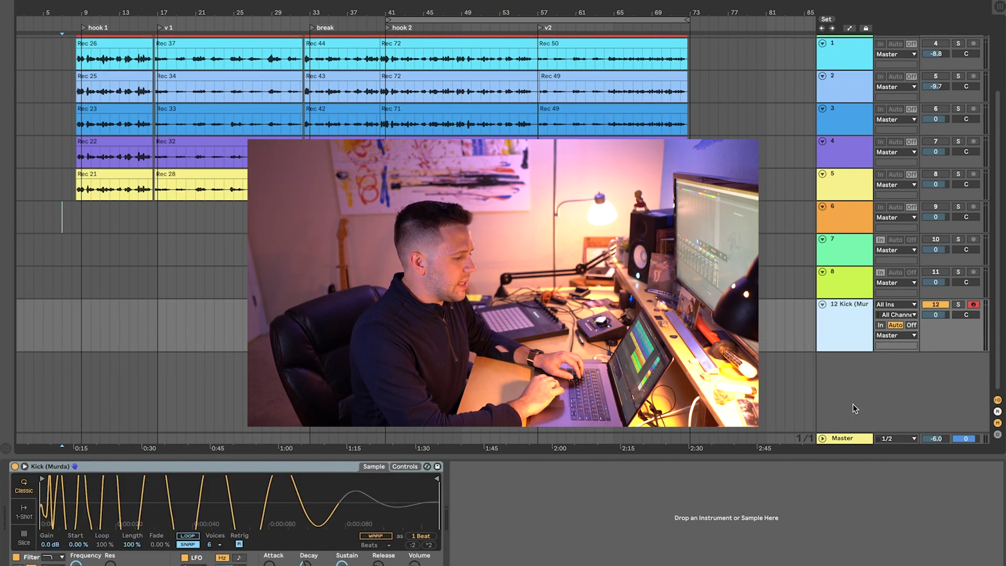
right_click(854, 404)
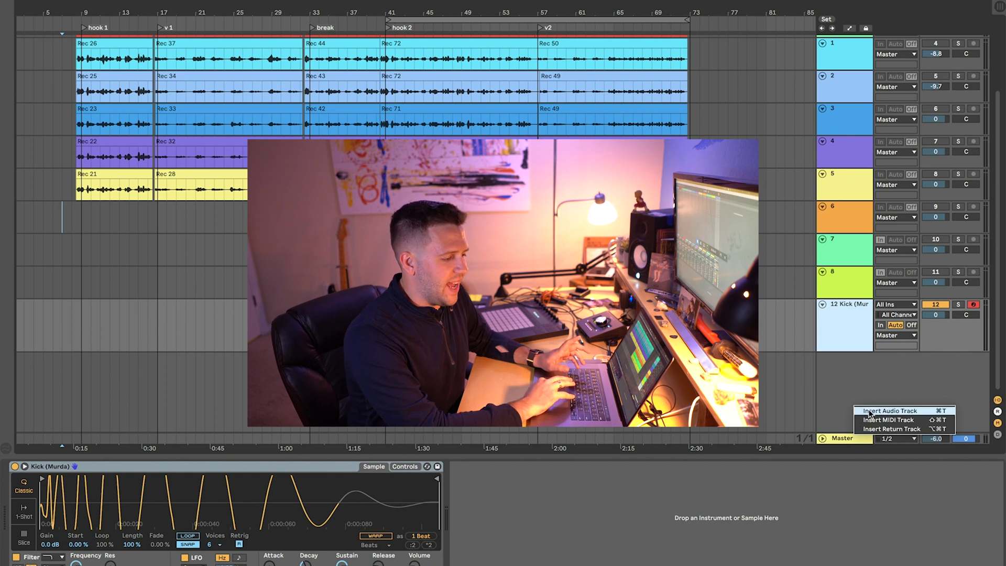
click(896, 430)
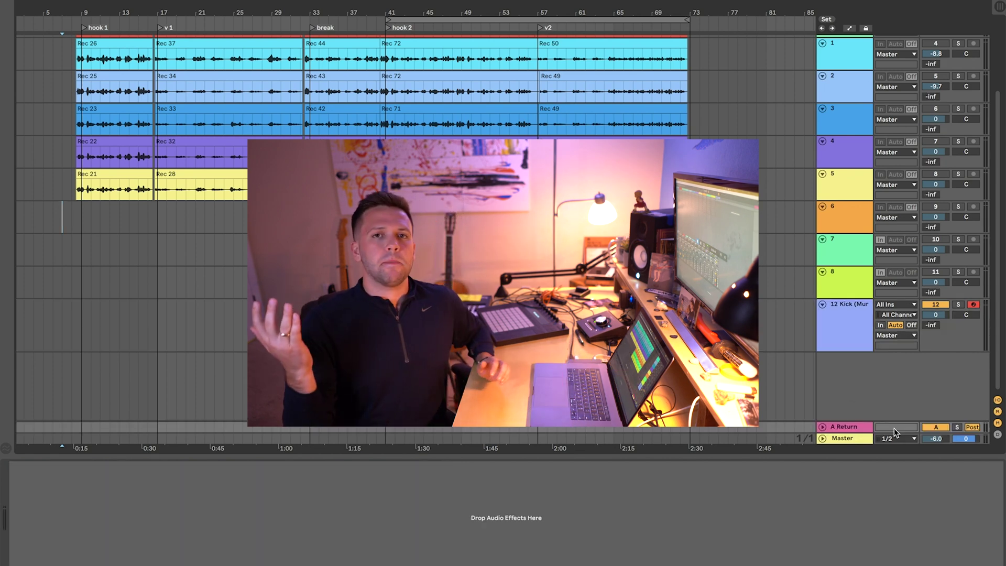
scroll(896, 433, up, 3)
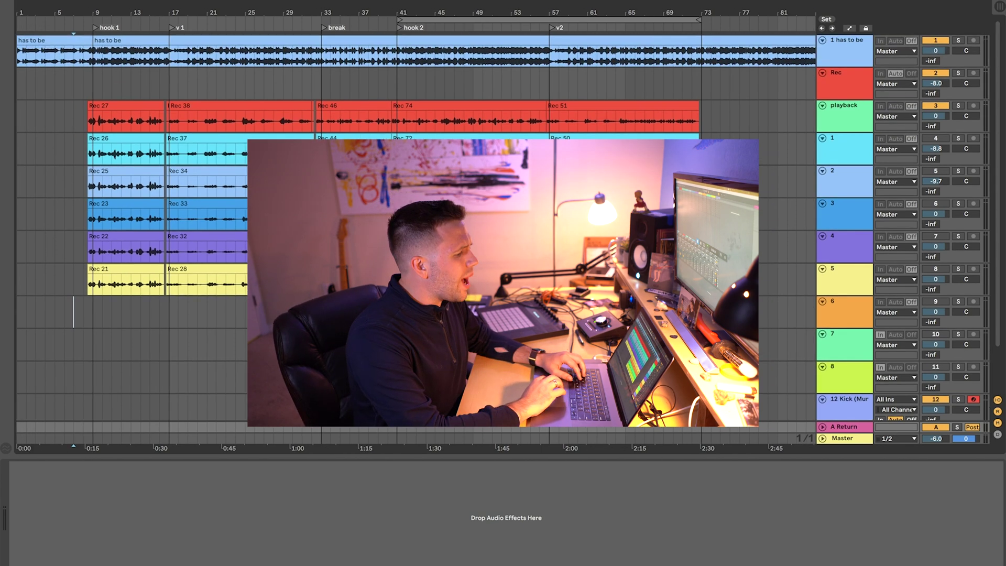
Put the Rec track's vocal effect rack onto A Return, expand that track, and hide Detail View.
click(847, 81)
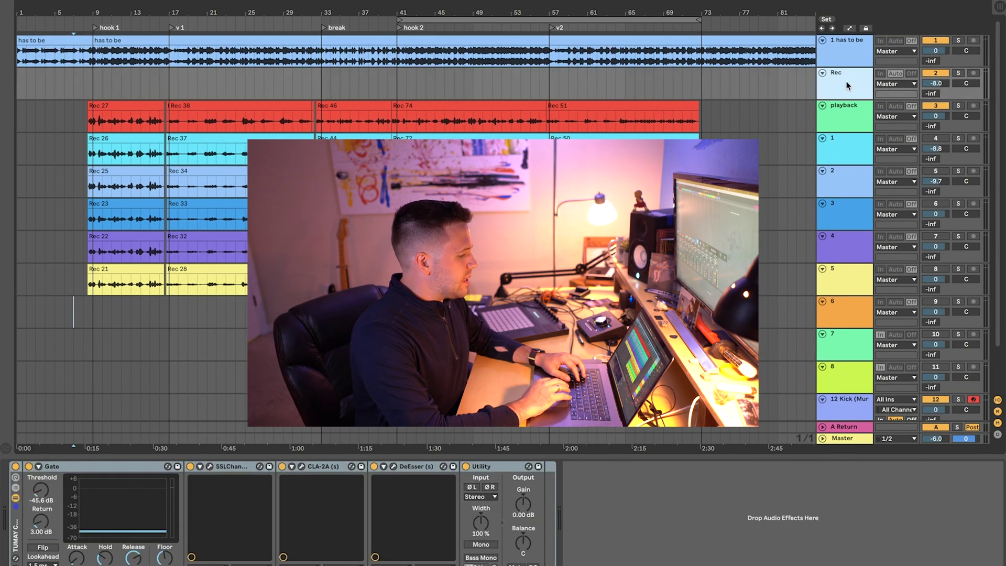
click(19, 547)
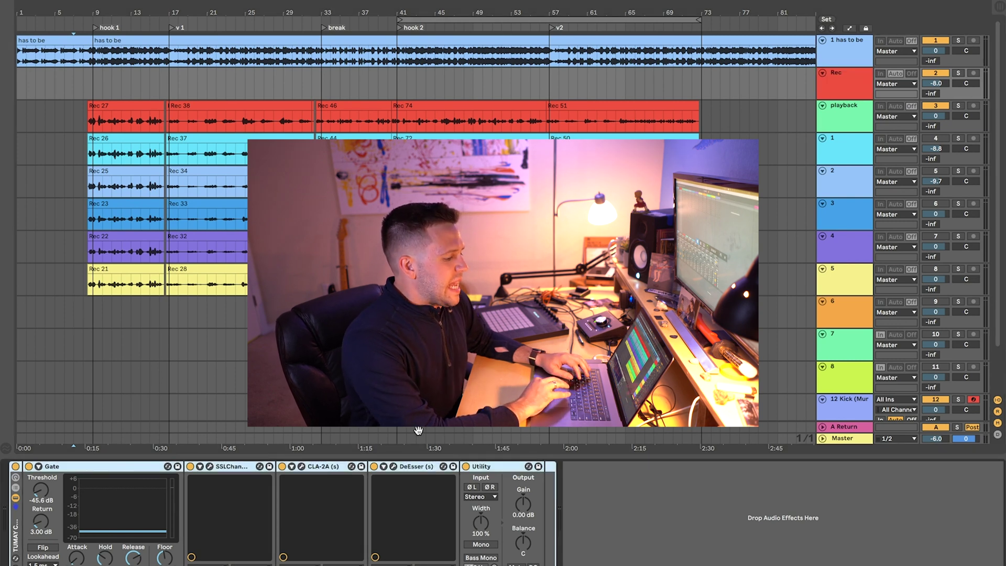
scroll(937, 283, down, 2)
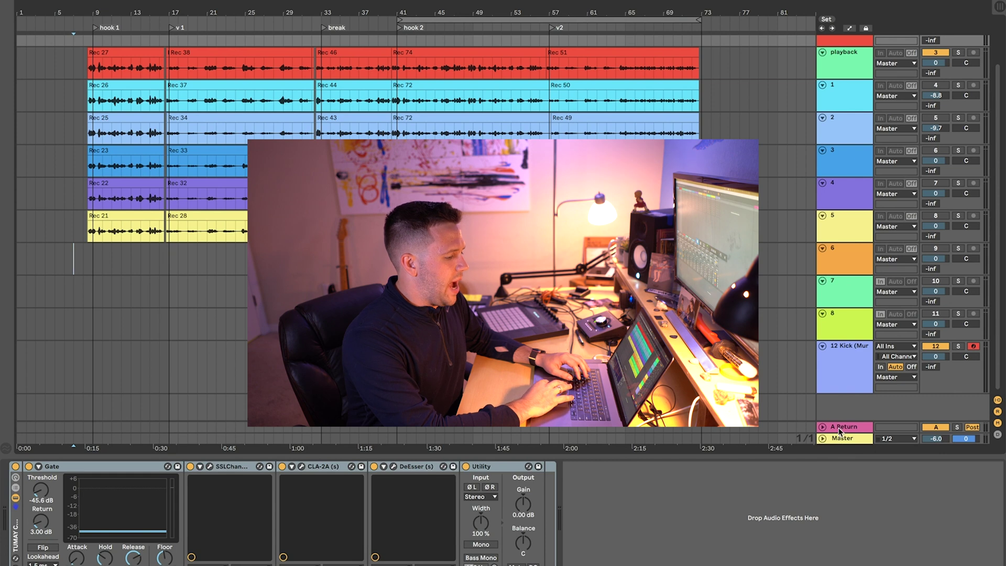
click(822, 438)
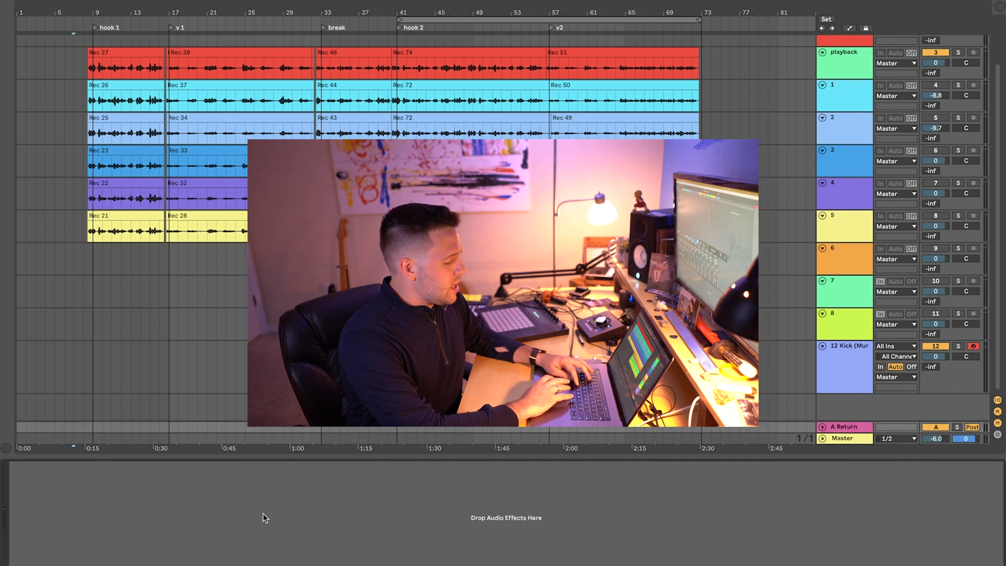
key(Return)
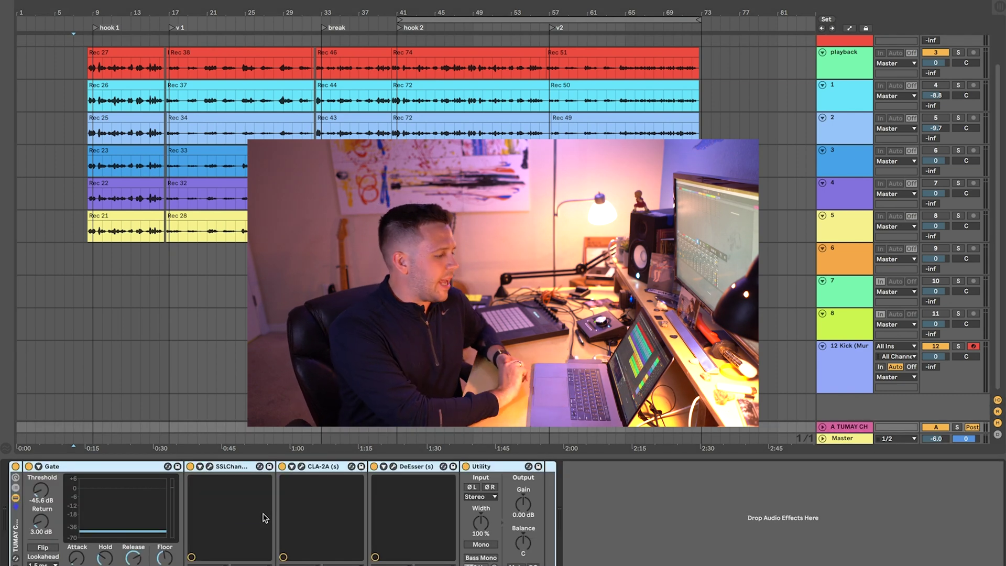
click(822, 427)
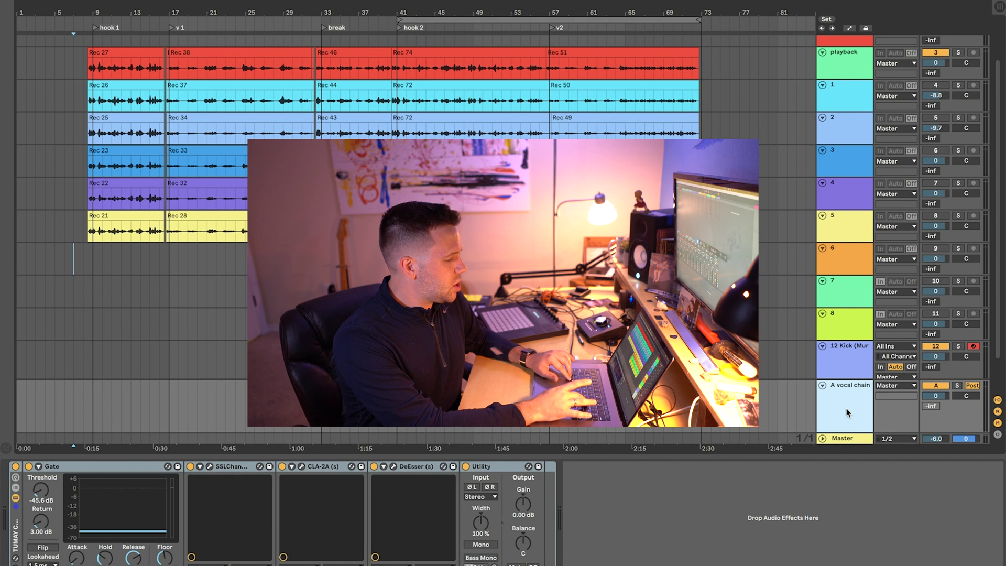
key(super+alt+l)
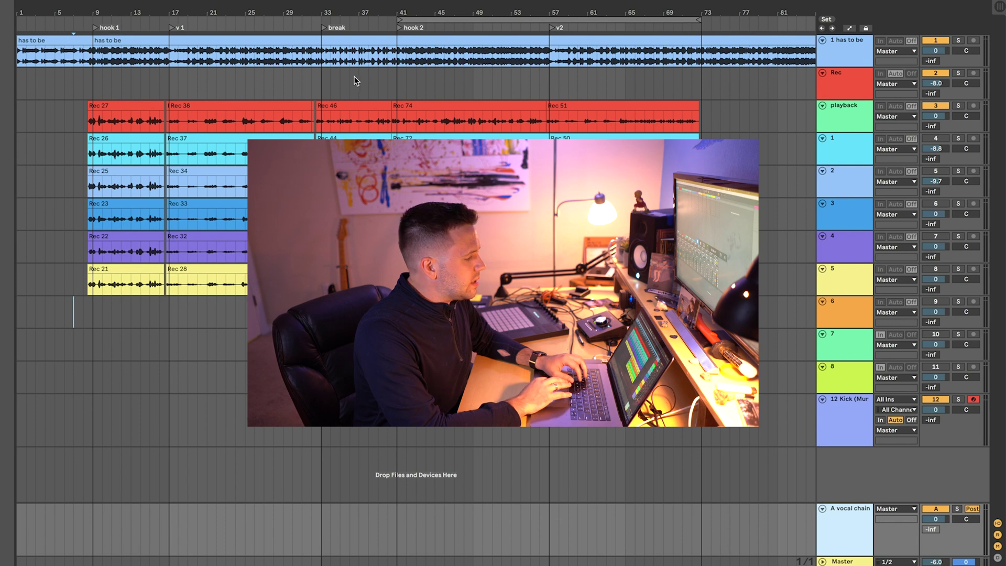
Solo the playback track with its Gate-to-Utility rack shown and play a short stretch.
click(844, 126)
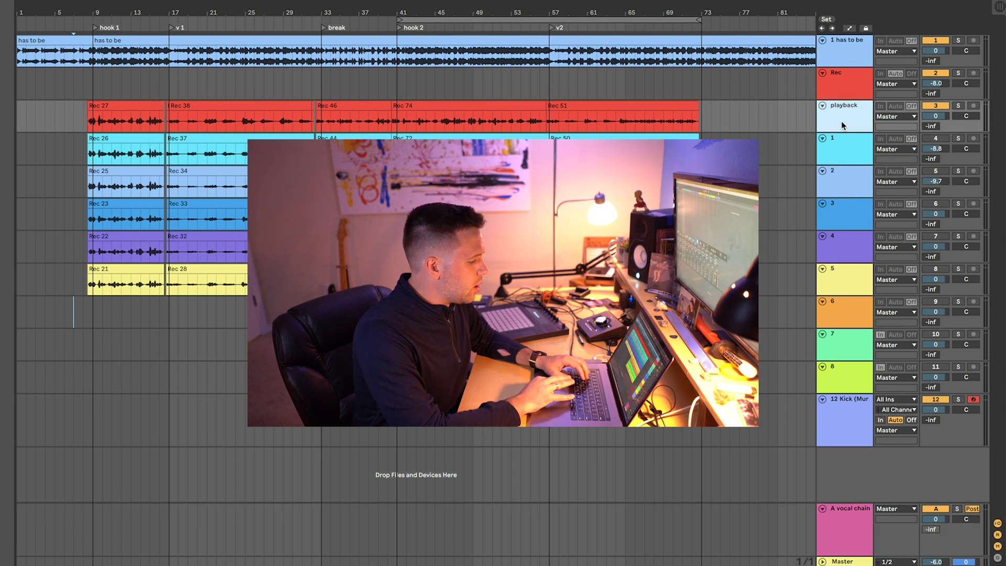
double_click(842, 126)
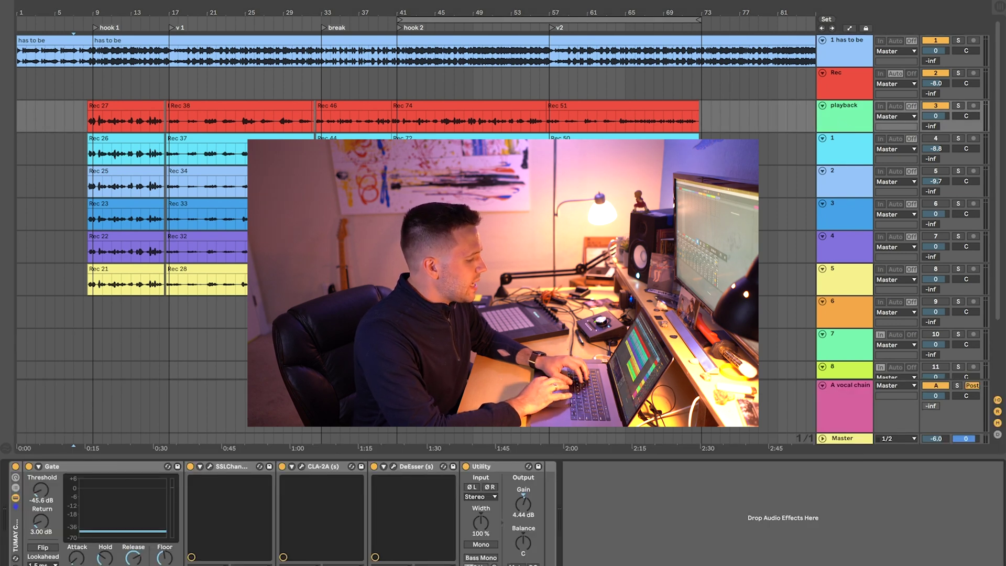
click(958, 106)
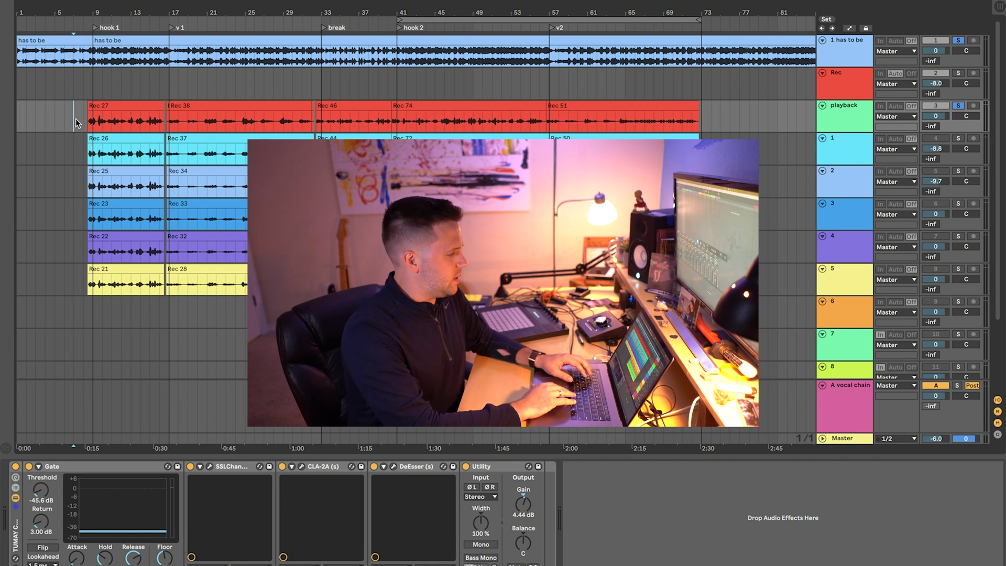
key(space)
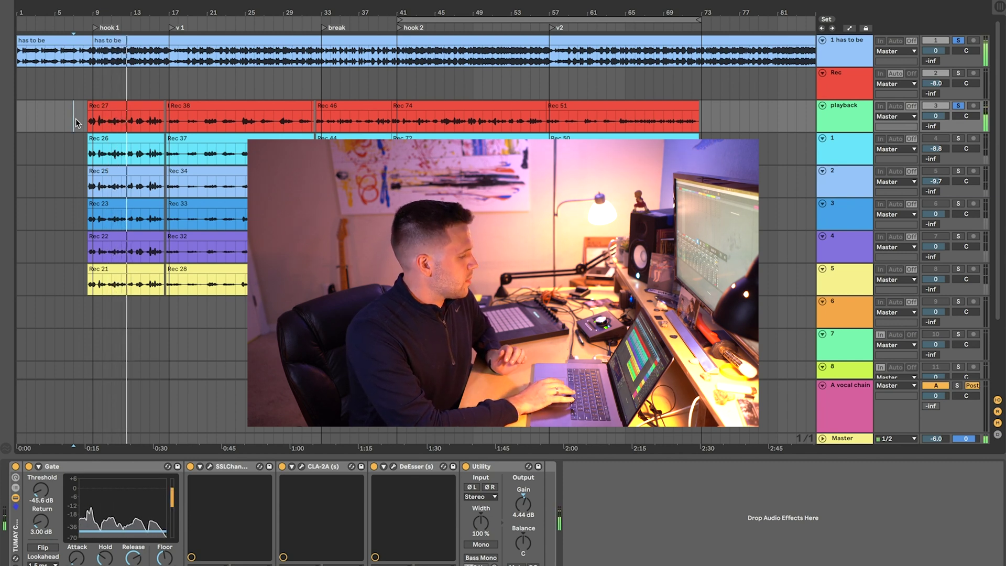
key(space)
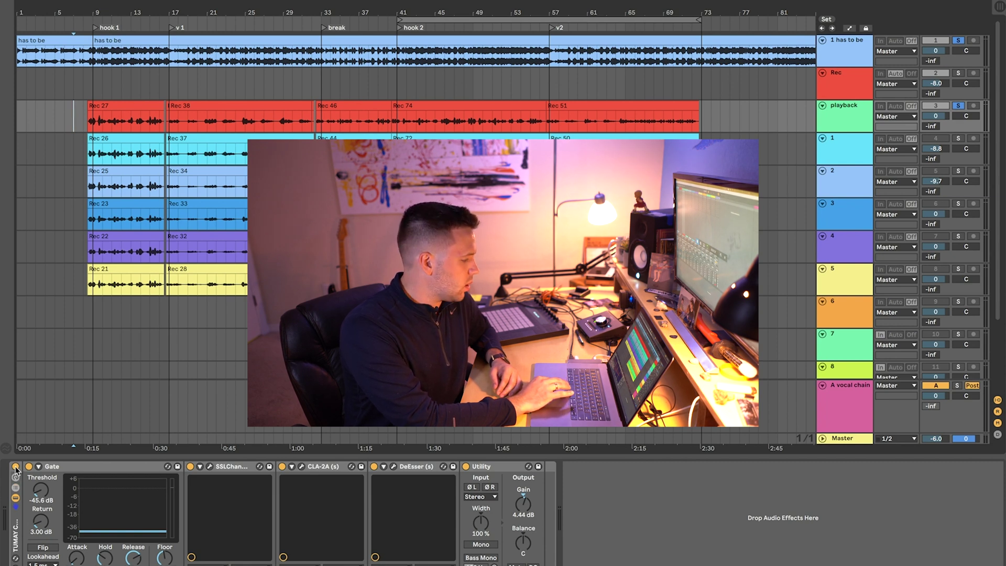
Switch off the playback track's vocal rack and play the dry vocal from near bar 9.
click(15, 466)
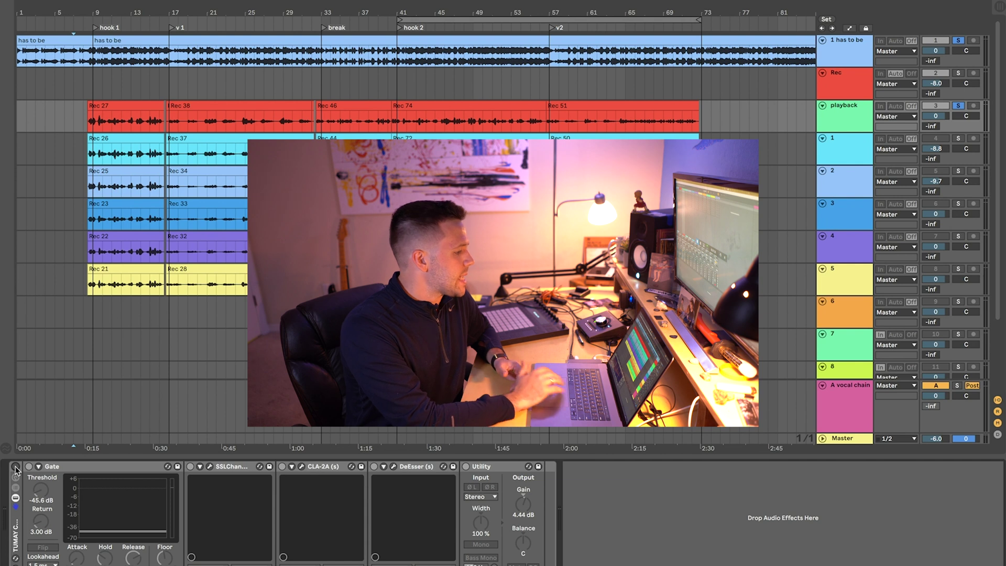
click(80, 126)
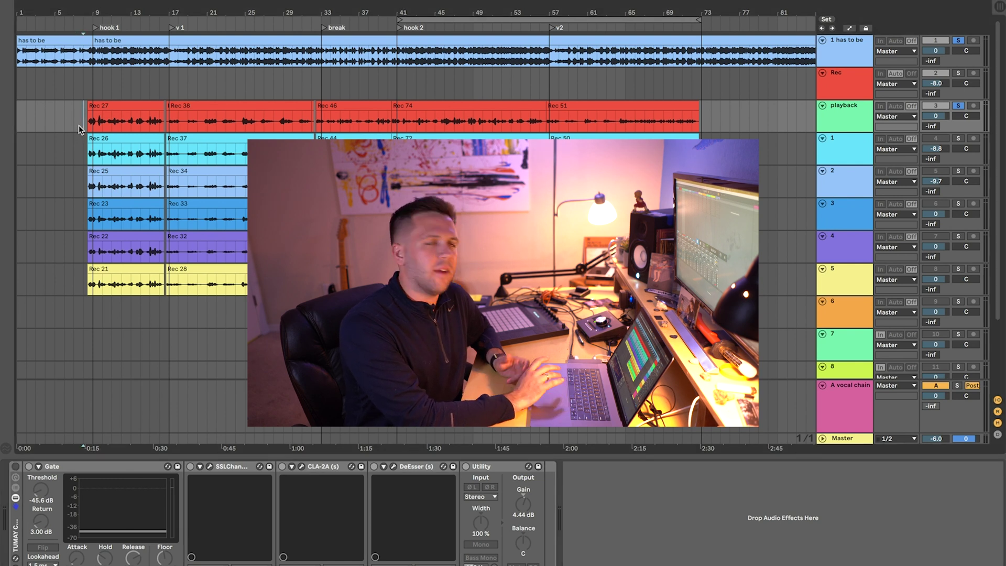
key(space)
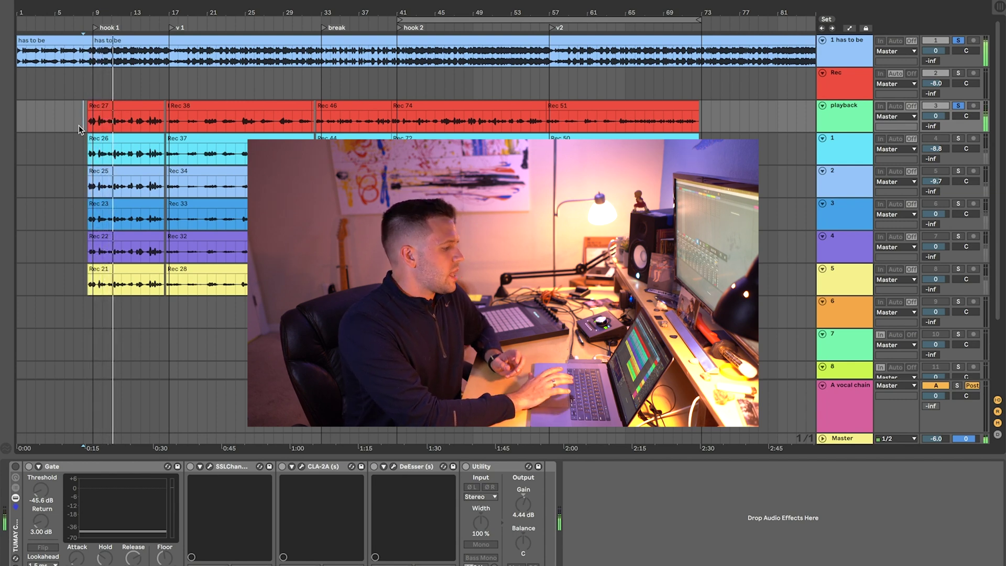
key(space)
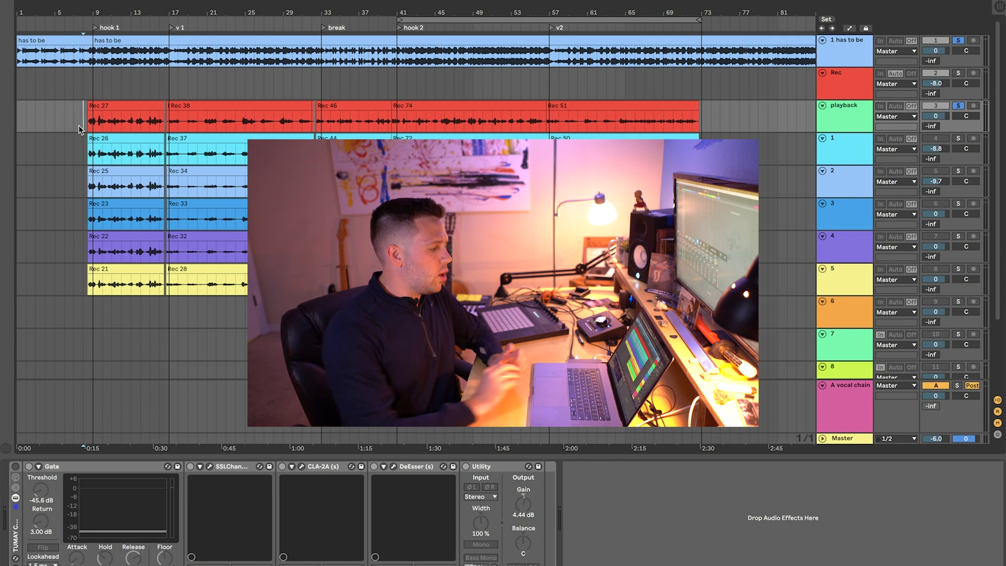
Delete the playback track's effect rack and confirm the chain sits on the vocal chain return.
click(15, 523)
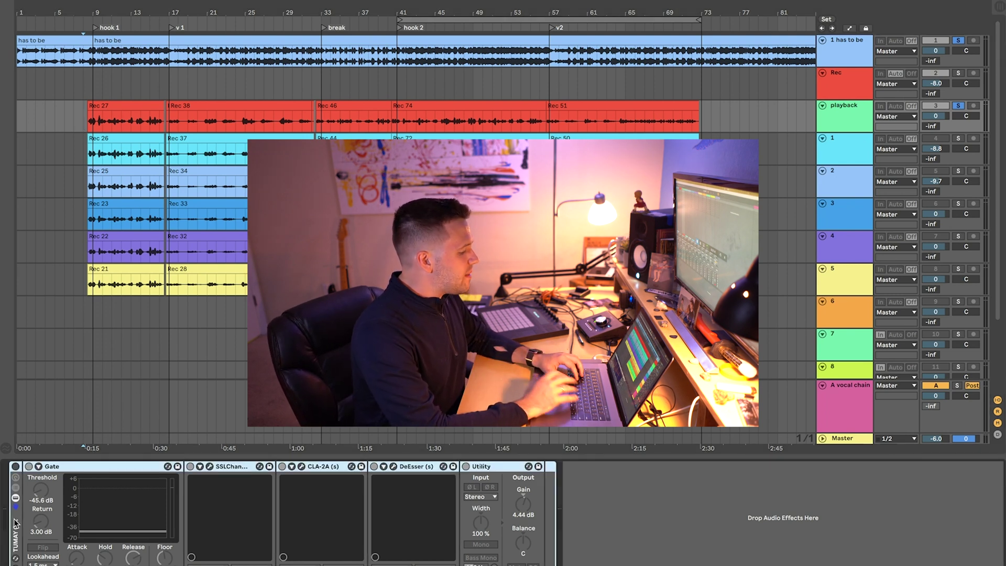
key(Delete)
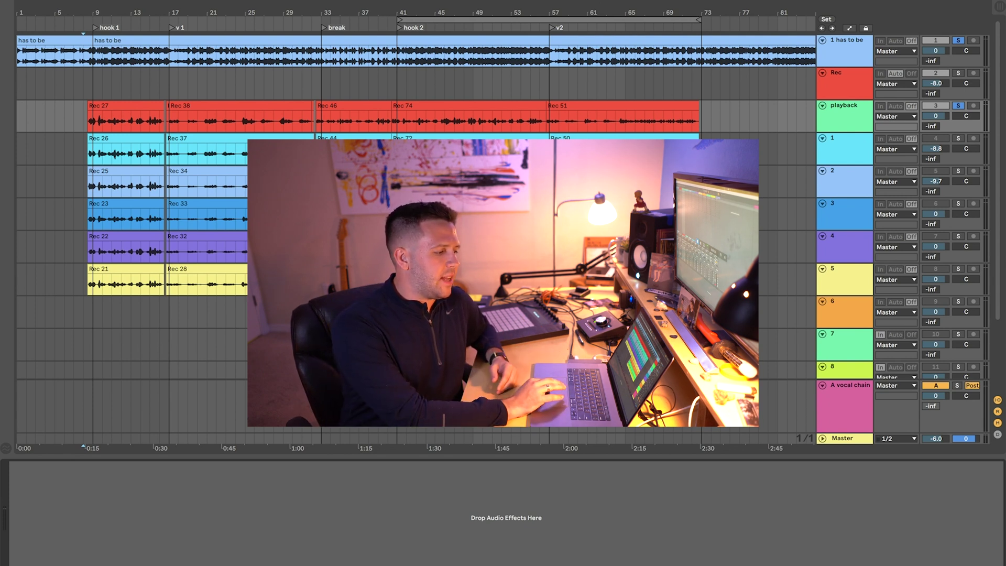
key(super+z)
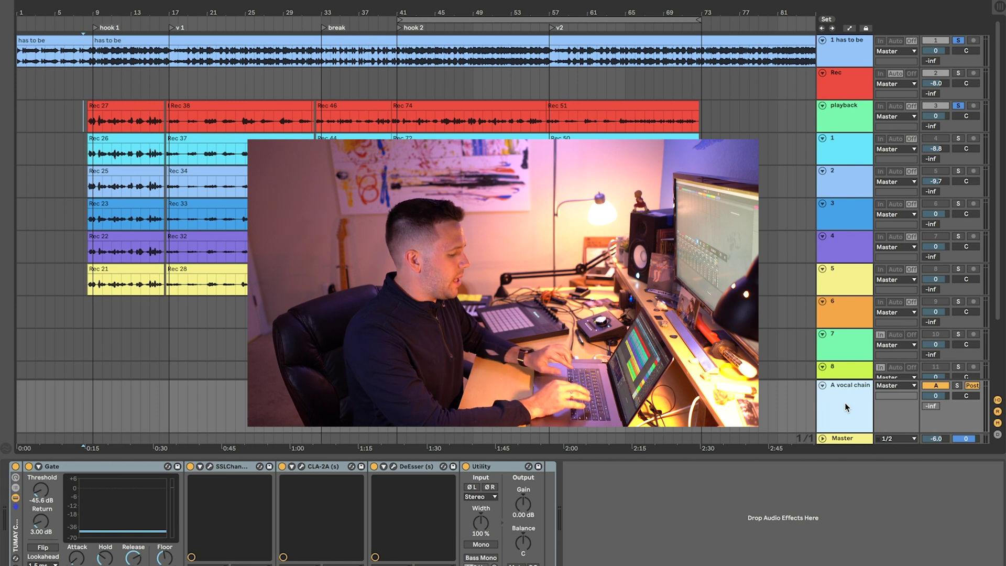
key(super+z)
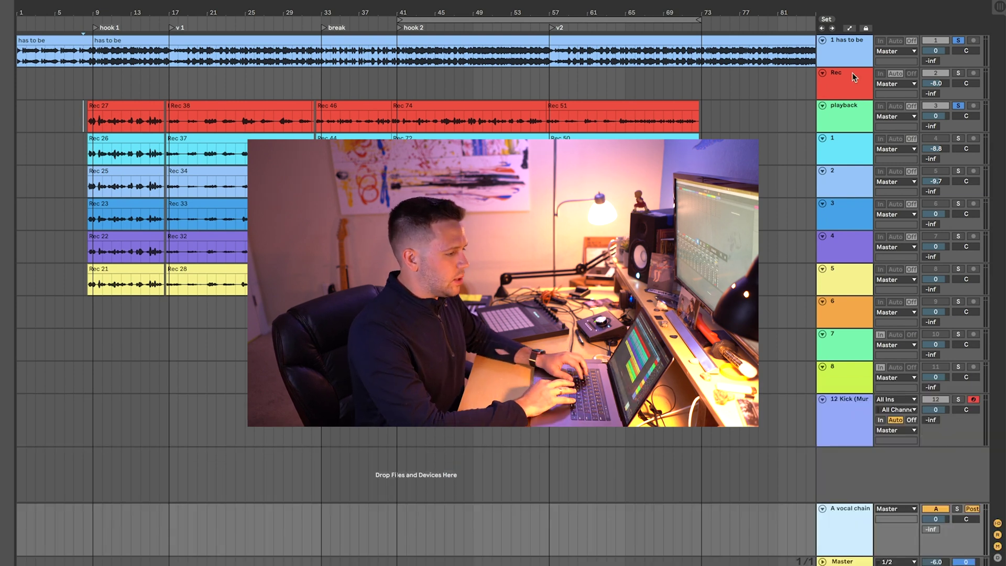
Set the playback track's Send A to 0 dB and play it through vocal chain from hook 1.
click(852, 112)
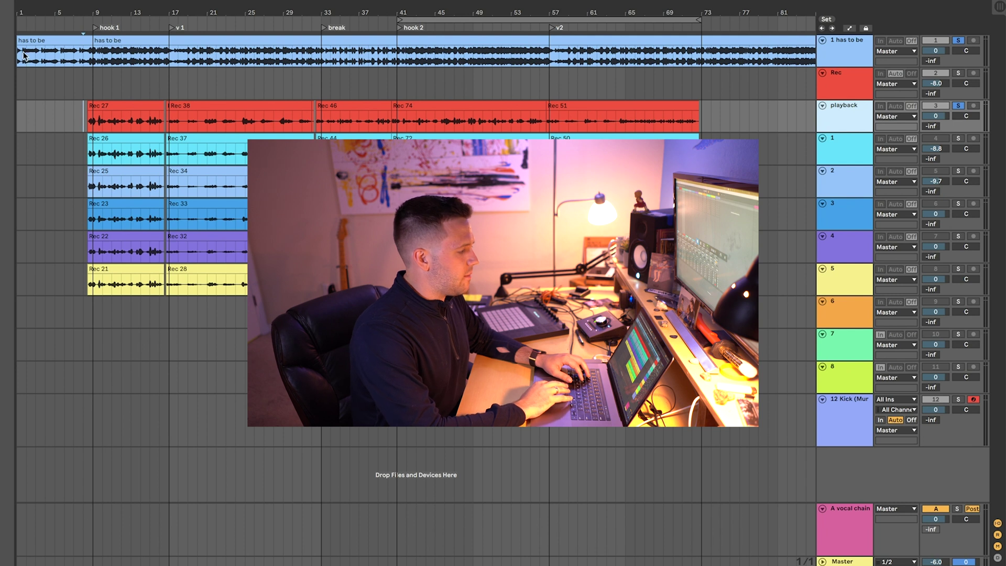
key(space)
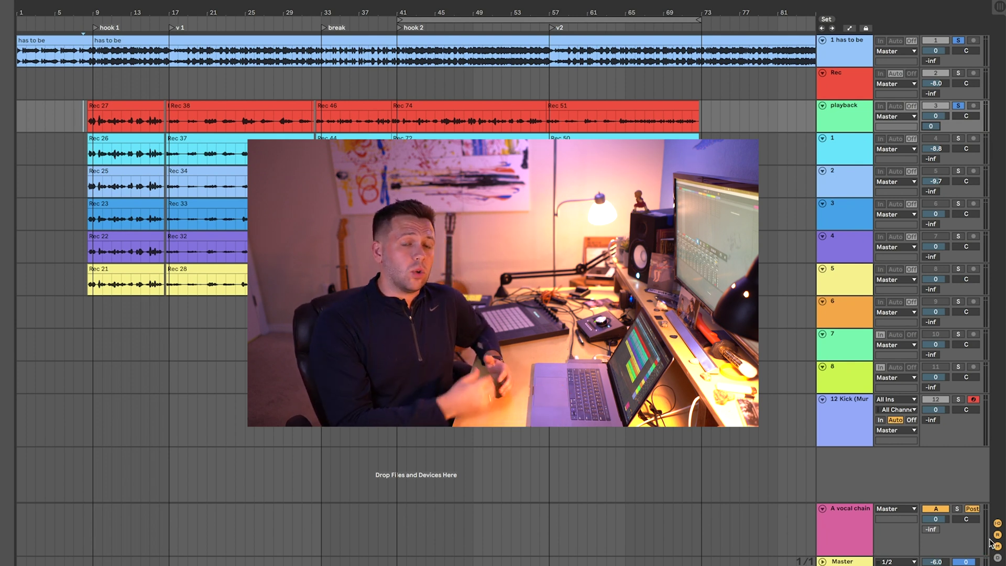
key(space)
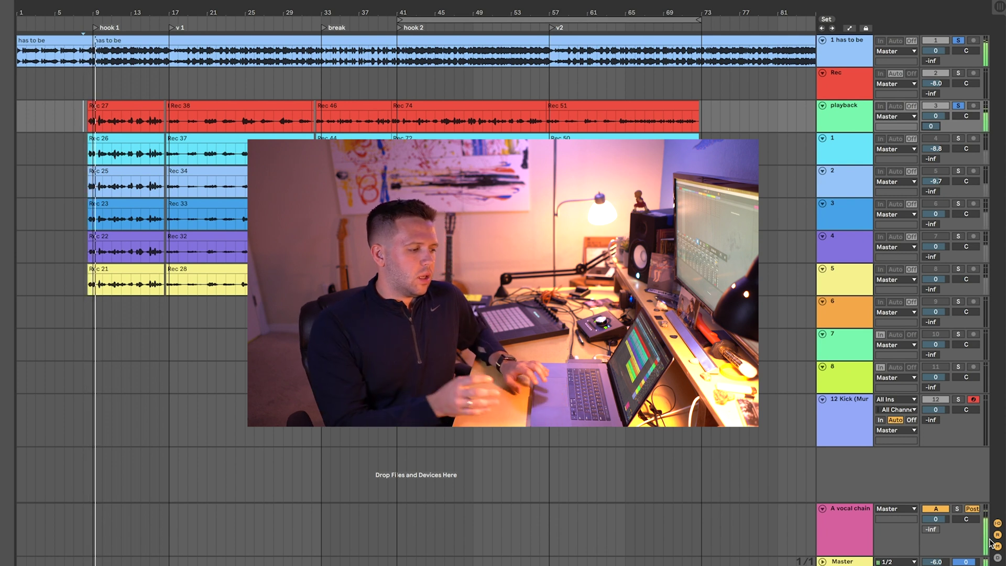
key(space)
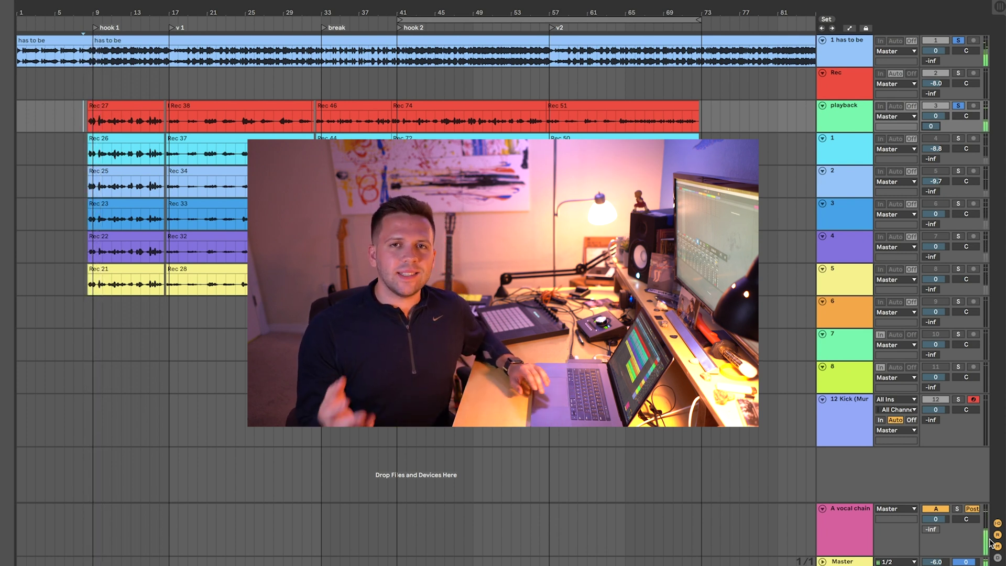